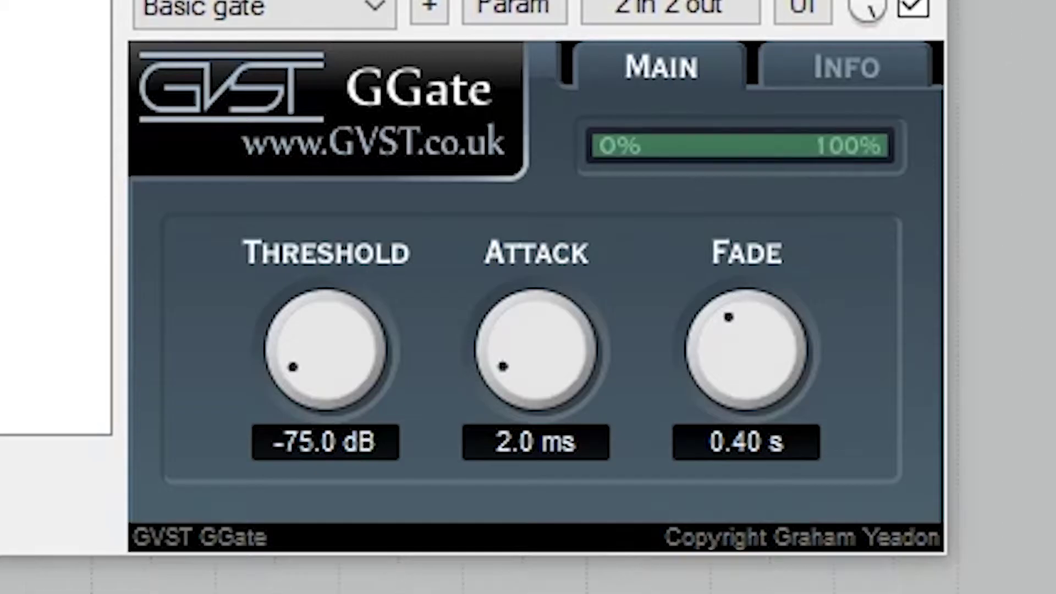
- Raise GGate's threshold to -18.8 dB and increase its attack and fade times
left_click_drag(314, 355, 315, 322)
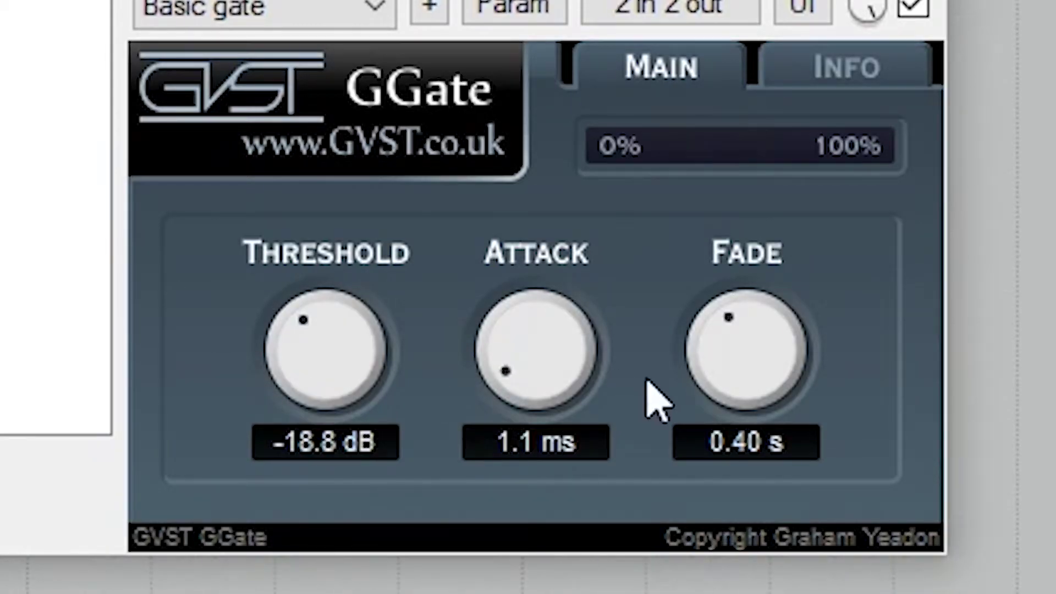
left_click_drag(536, 363, 536, 347)
left_click_drag(723, 380, 797, 216)
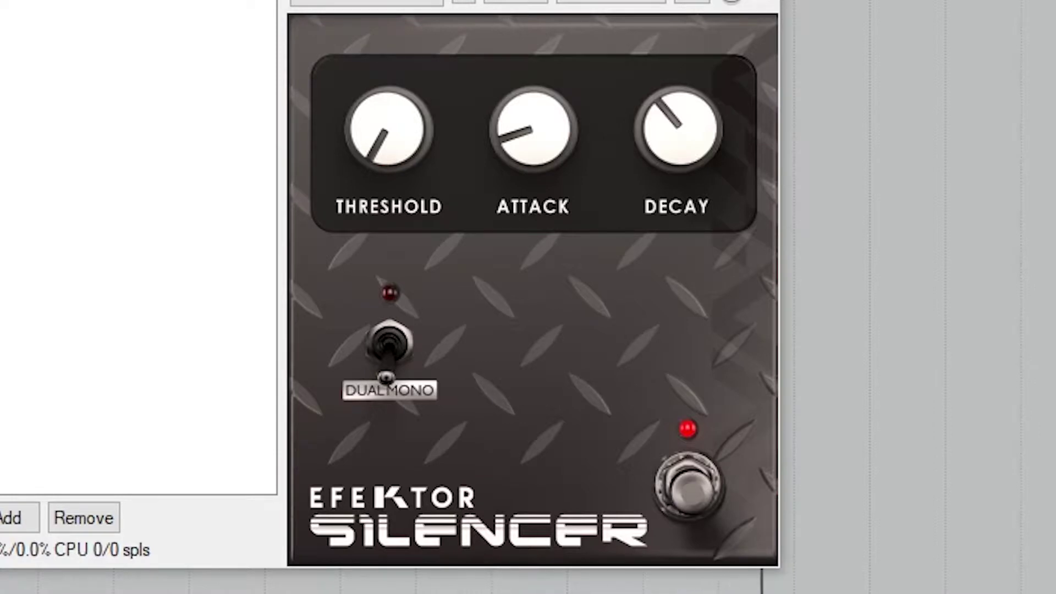
- Raise Efektor Silencer's threshold, adjust attack and decay, and flip the DUAL/MONO switch
left_click_drag(380, 140, 388, 119)
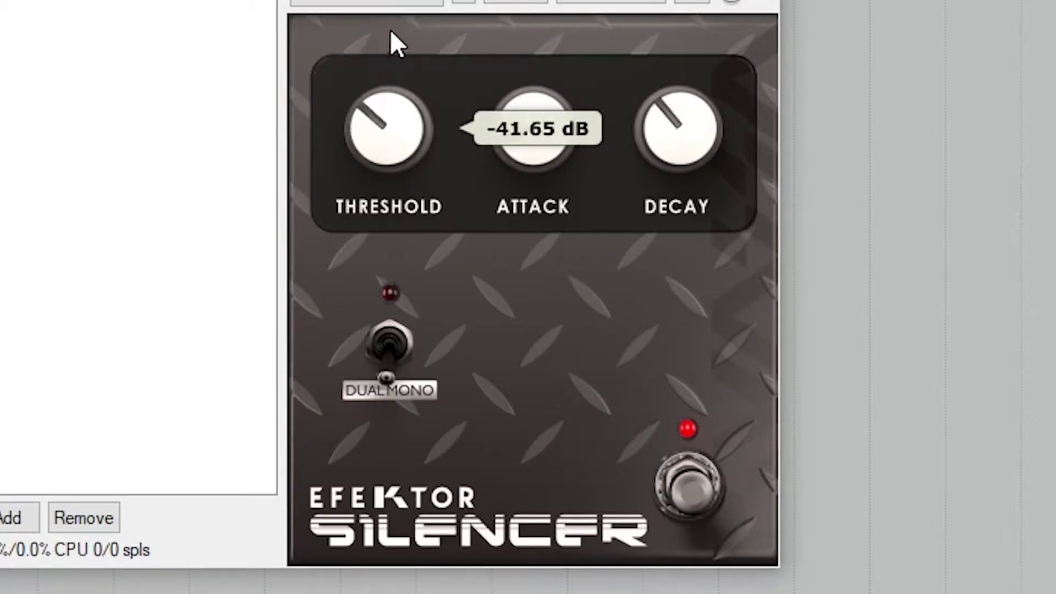
left_click_drag(390, 29, 401, 17)
left_click_drag(532, 128, 528, 145)
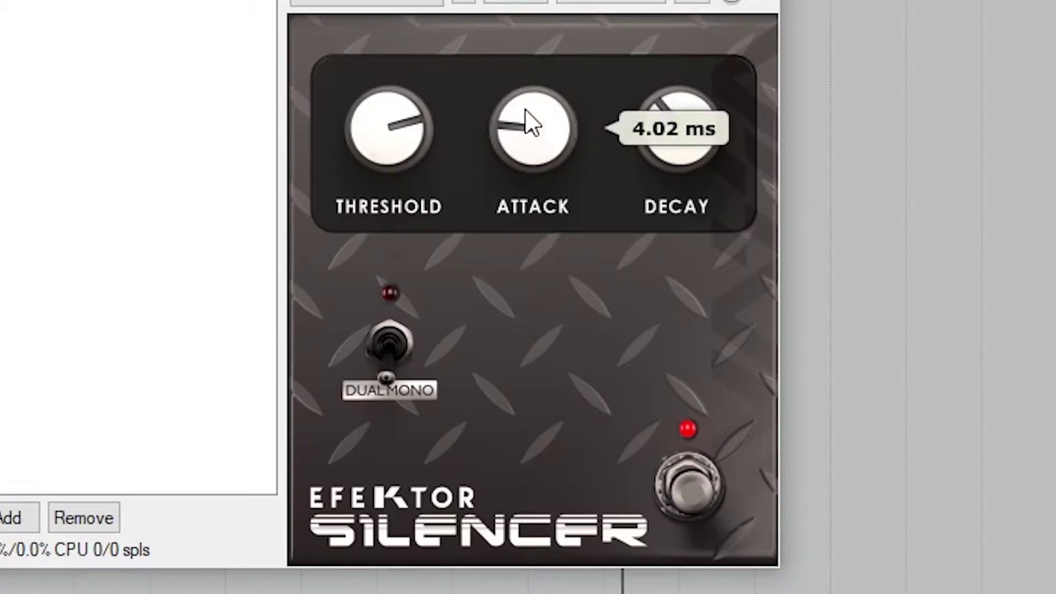
left_click_drag(676, 129, 653, 159)
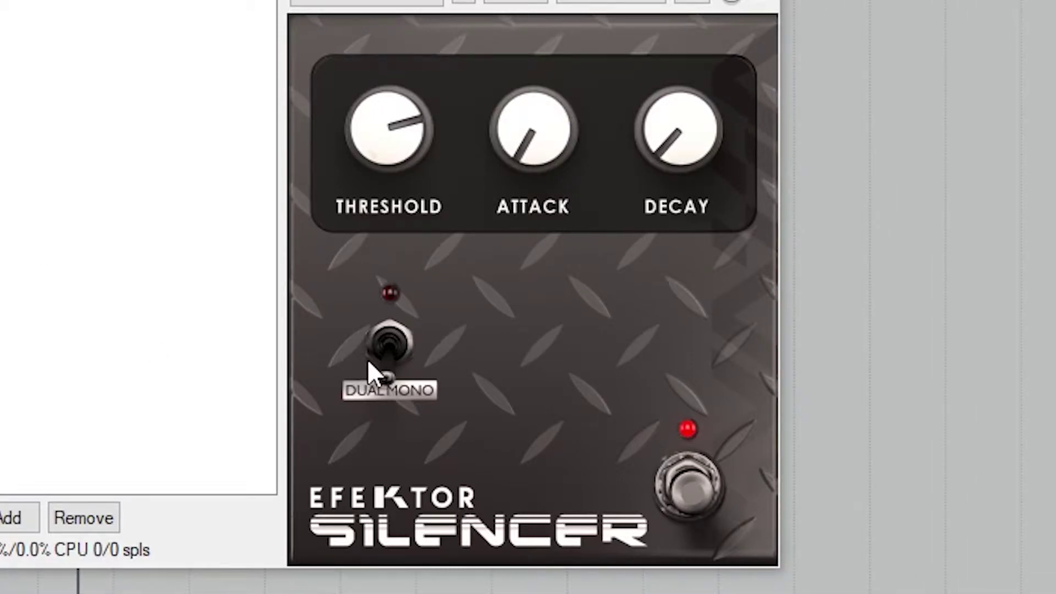
left_click(388, 347)
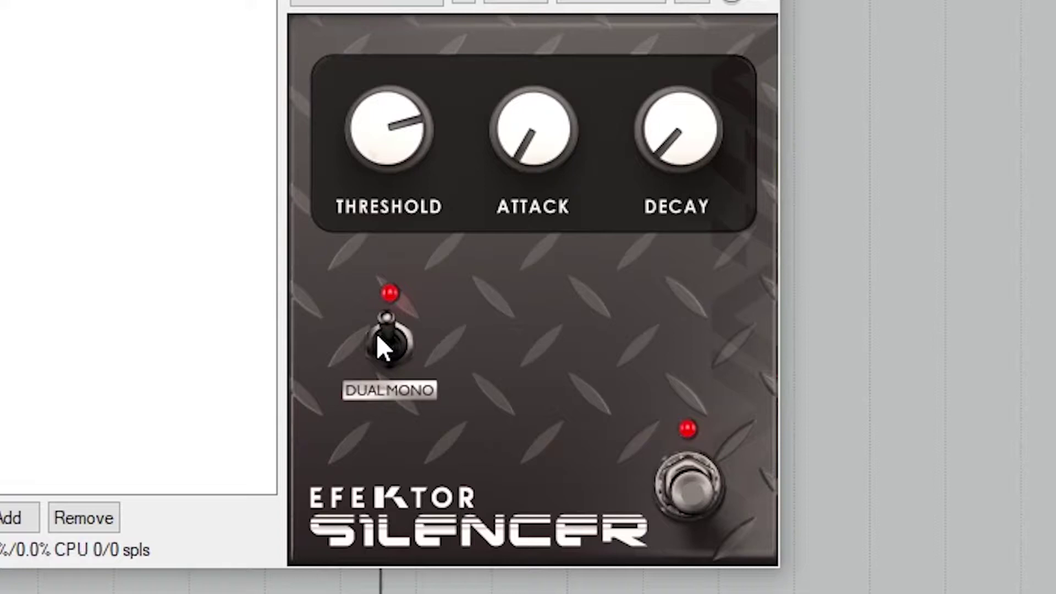
- Fine-tune Silencer's attack and decay, then ease the threshold down slightly
left_click_drag(537, 145, 510, 98)
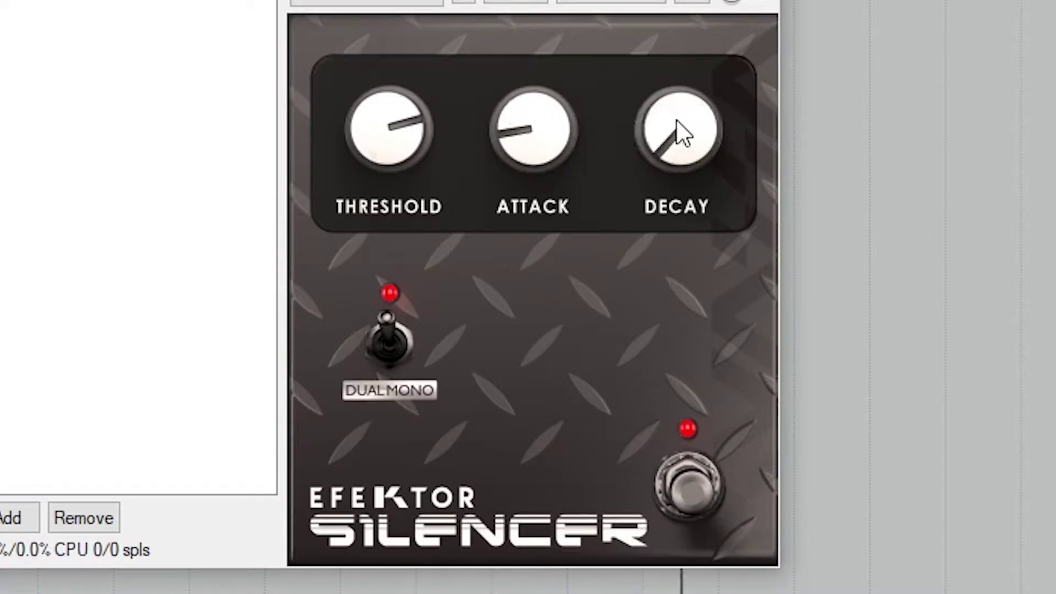
left_click_drag(676, 132, 655, 67)
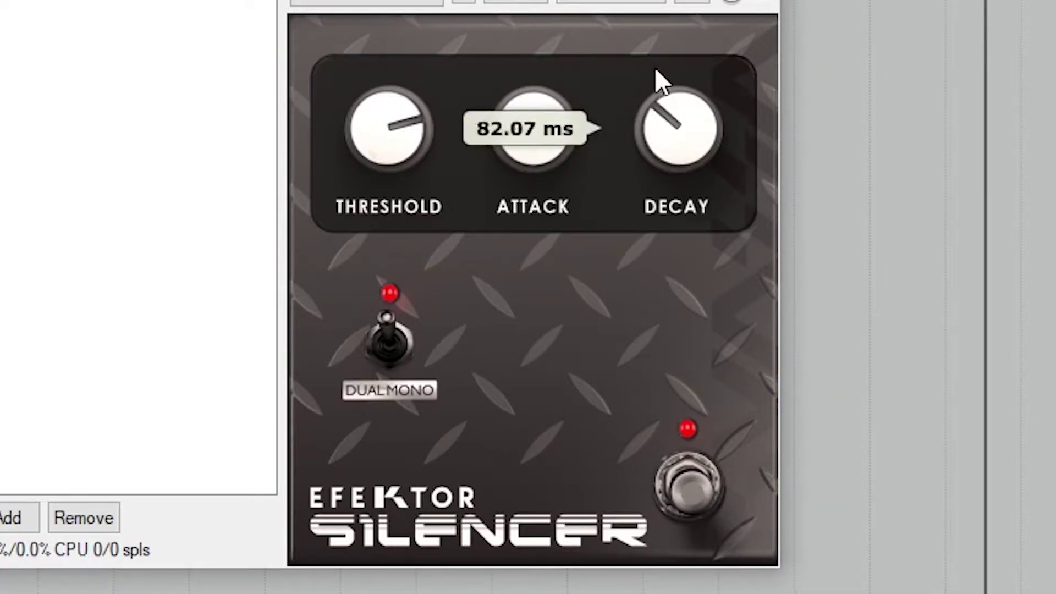
left_click_drag(555, 133, 528, 116)
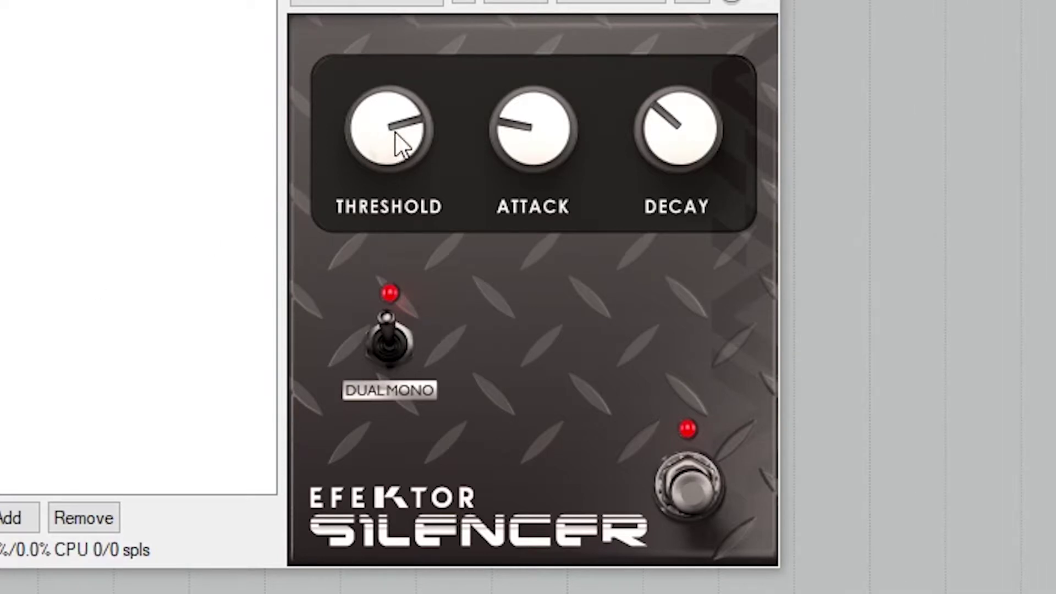
left_click_drag(396, 131, 353, 199)
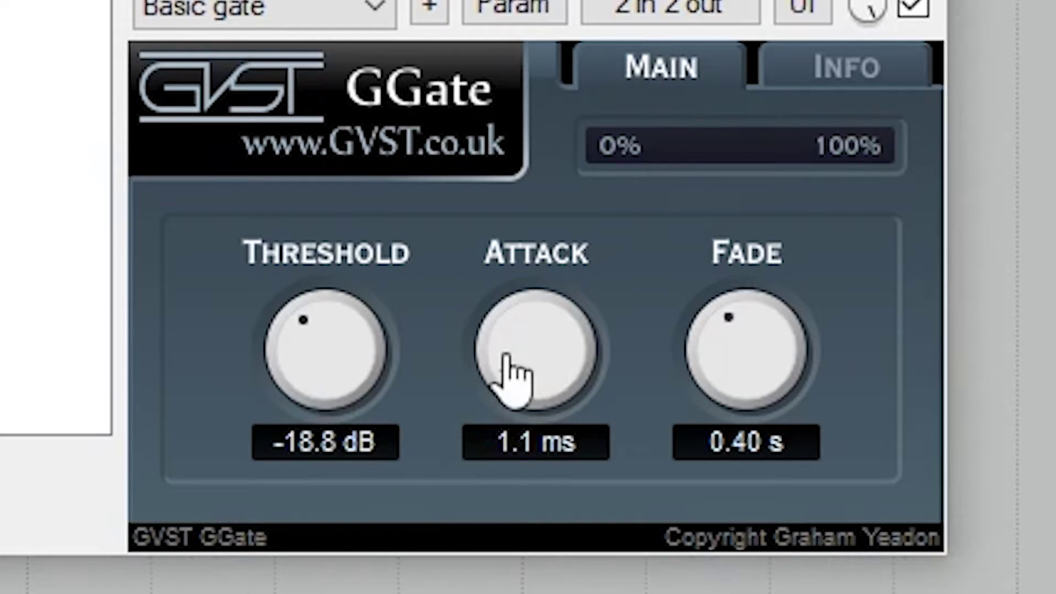
- Shorten, then lengthen GGate's Fade knob until it reads 0.86 s
left_click_drag(724, 381, 717, 403)
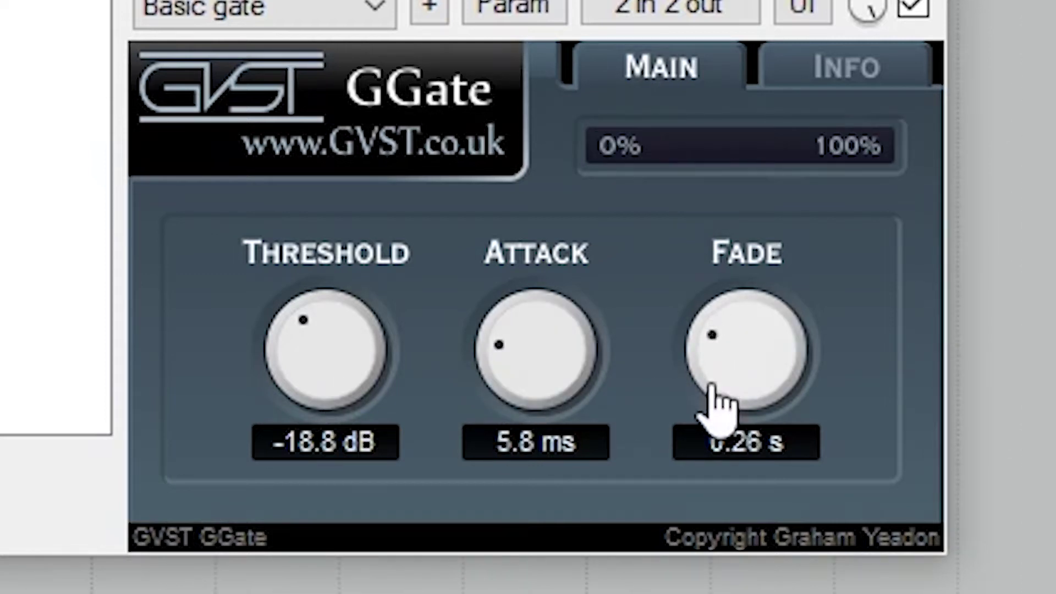
left_click_drag(733, 351, 802, 217)
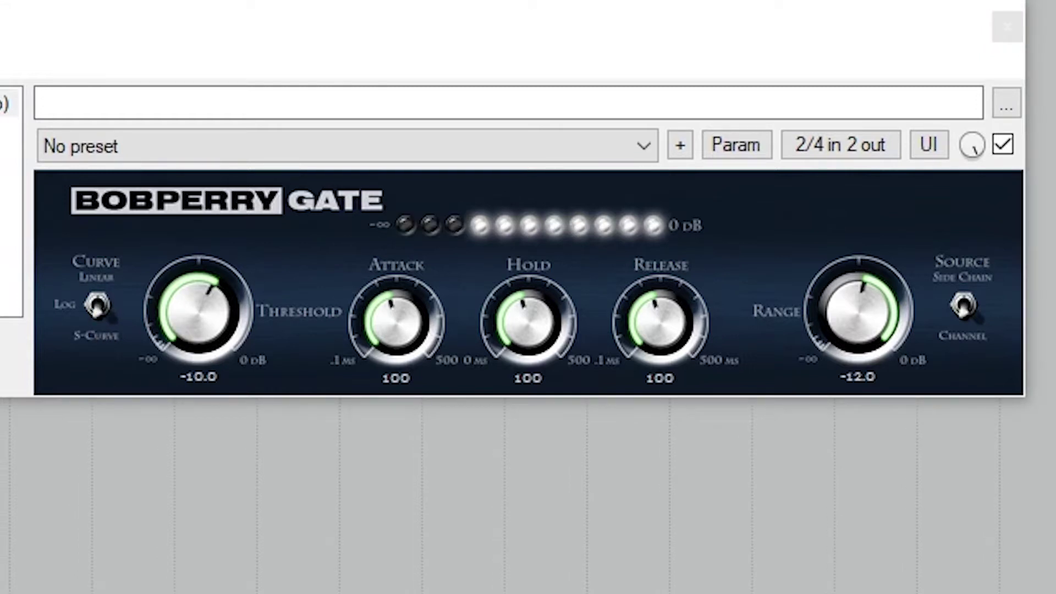
- Bring Bobperry Gate's threshold down from -10.0 to -23.2 dB
left_click_drag(174, 334, 156, 417)
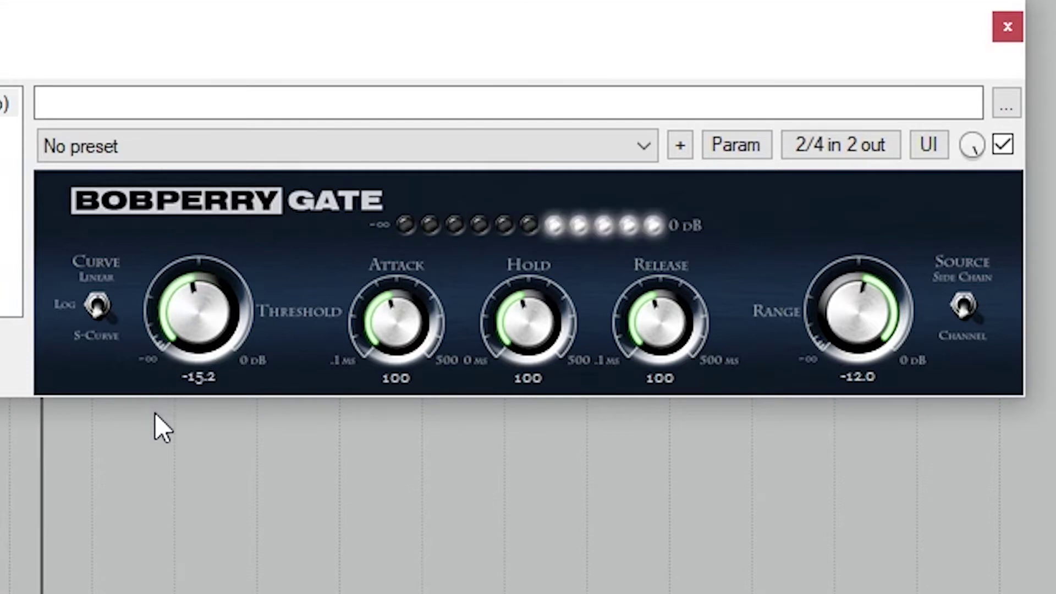
left_click_drag(189, 306, 179, 384)
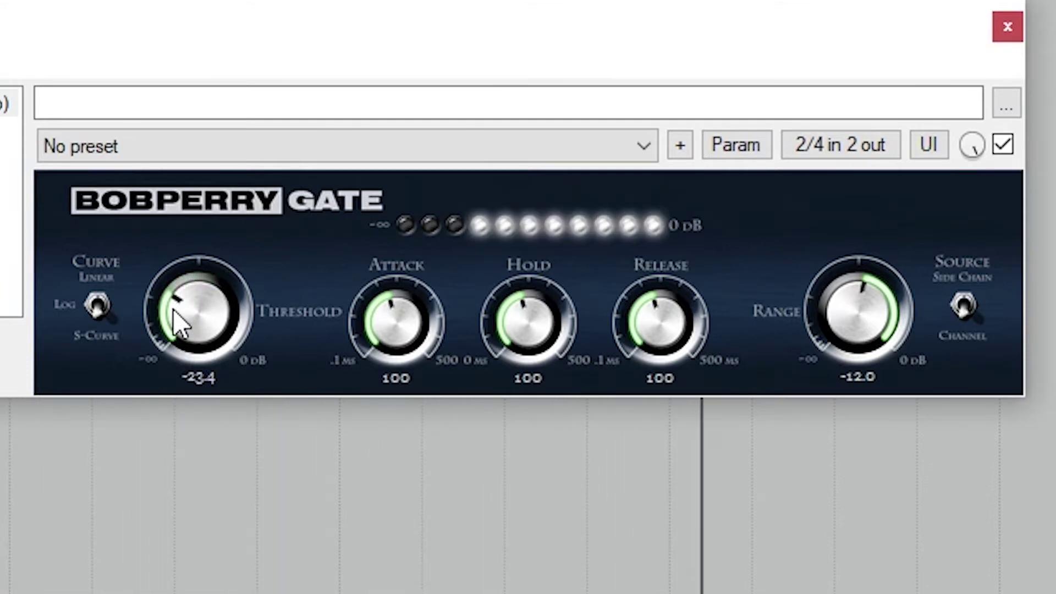
mouse_move(173, 310)
left_mouse_down()
mouse_move(183, 363)
mouse_move(196, 281)
left_mouse_up()
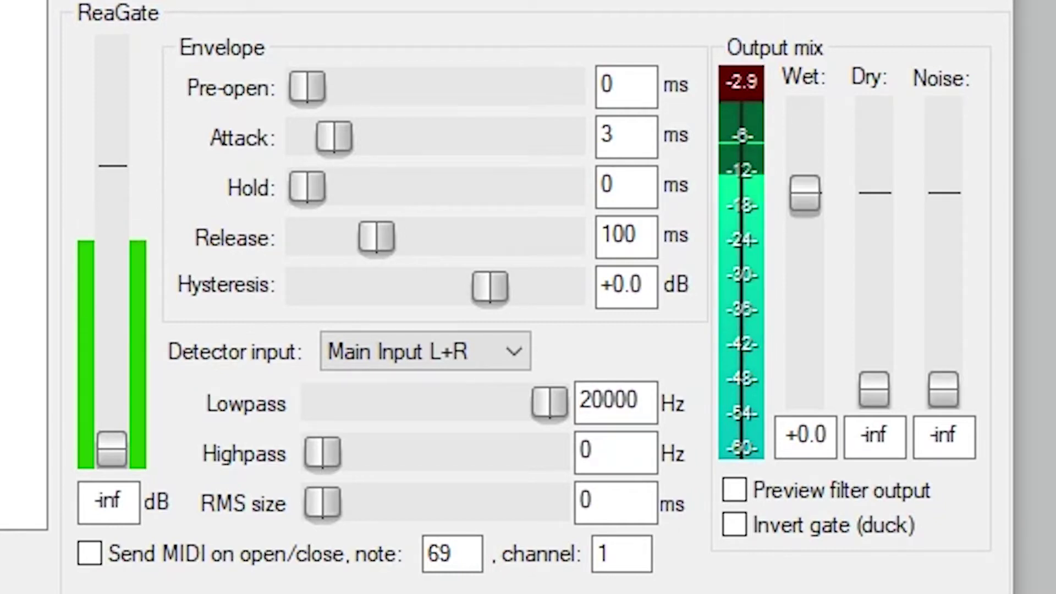
- Set ReaGate to threshold -22.9 dB, pre-open 6 ms, attack 25 ms, hold 34 ms, release 146 ms
left_click_drag(111, 450, 112, 357)
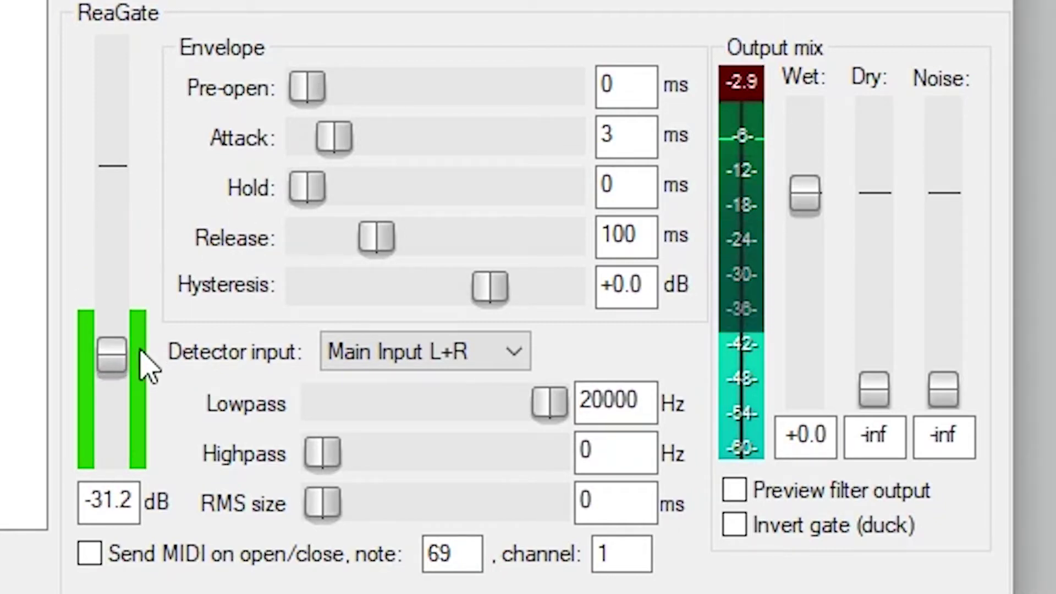
left_click_drag(306, 88, 324, 88)
left_click_drag(333, 138, 375, 138)
left_click_drag(325, 88, 356, 88)
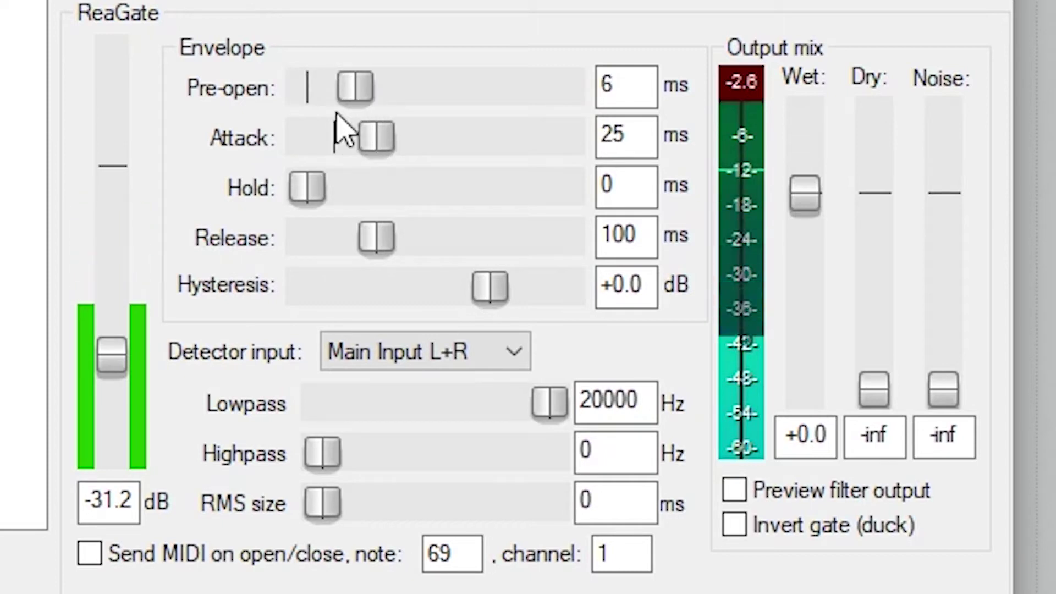
mouse_move(307, 187)
left_mouse_down()
mouse_move(377, 187)
mouse_move(366, 188)
left_mouse_up()
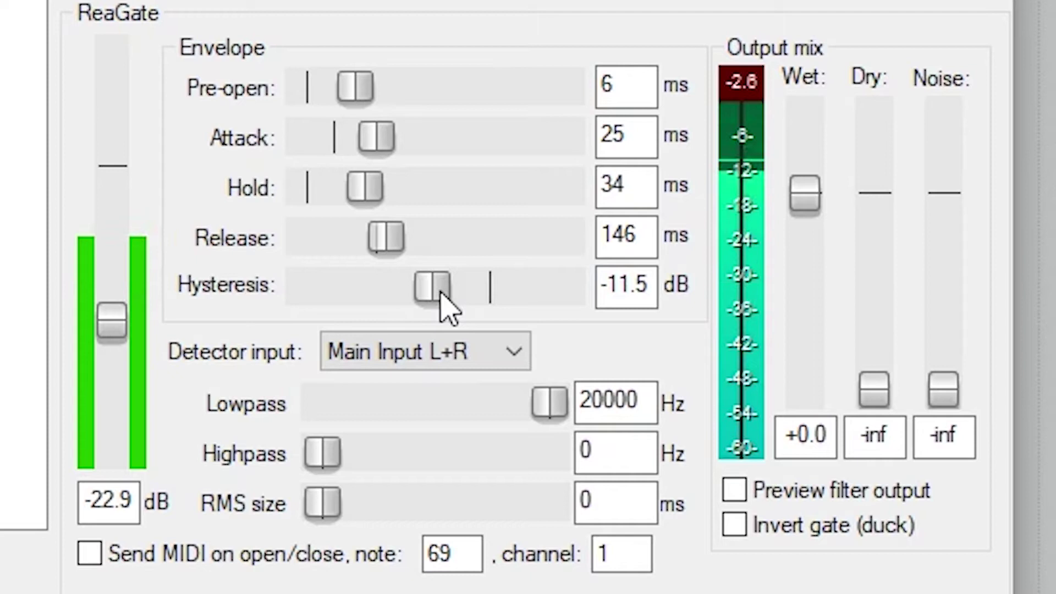
- Try ReaGate's hysteresis, lowpass, highpass and RMS size, resetting each to default
left_click_drag(432, 286, 529, 286)
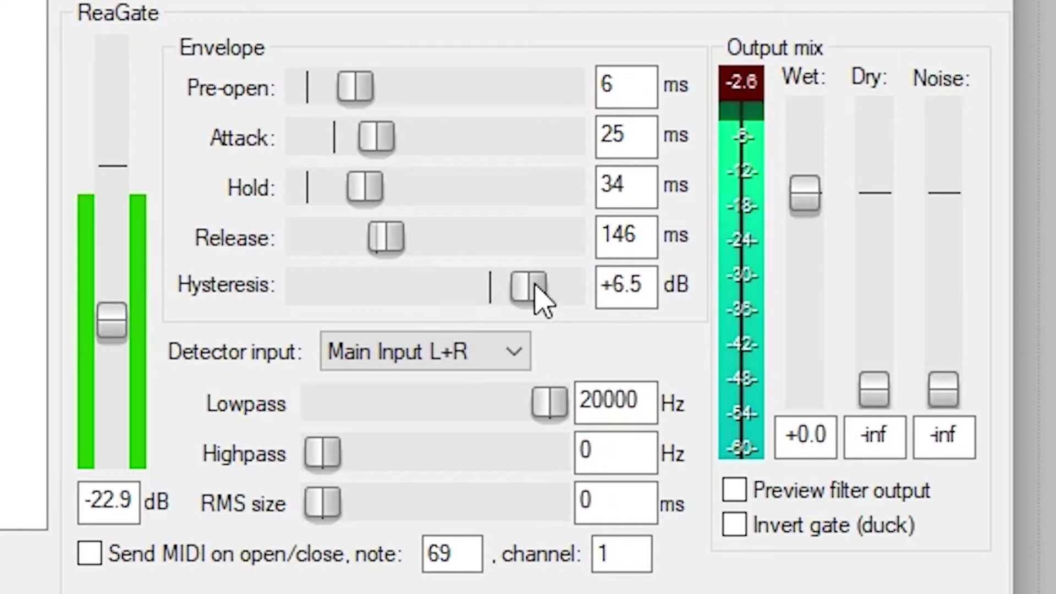
double_click(529, 286)
left_click_drag(548, 403, 422, 403)
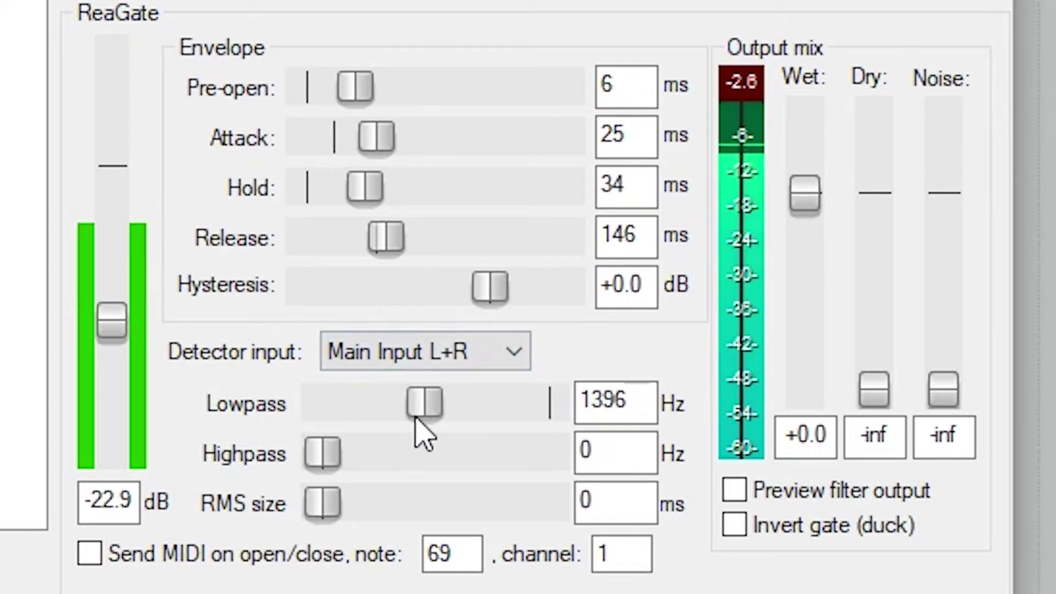
double_click(421, 404)
left_click_drag(323, 452, 440, 453)
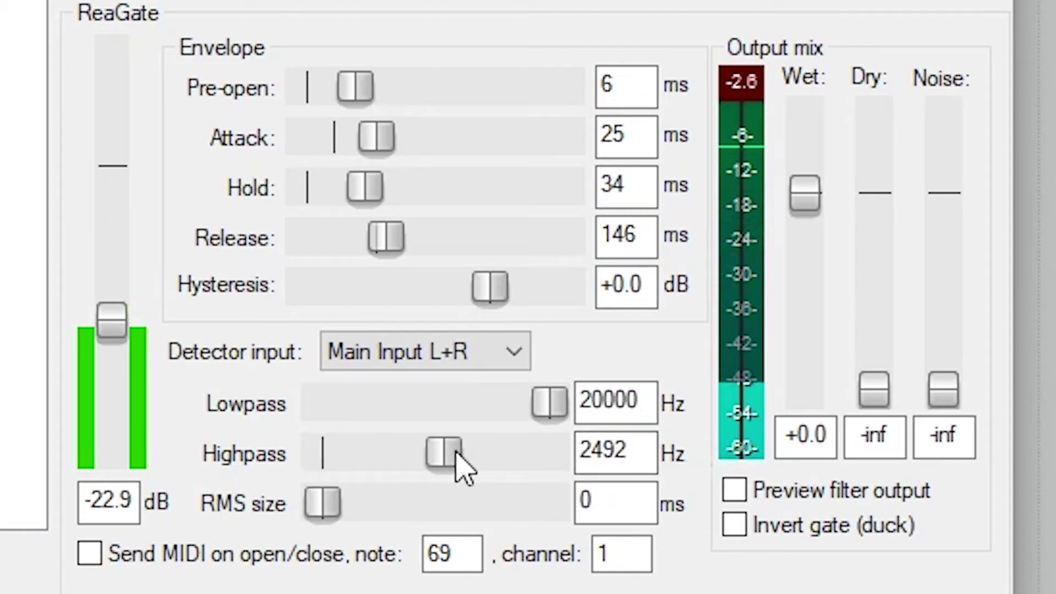
double_click(440, 454)
left_click_drag(323, 503, 376, 505)
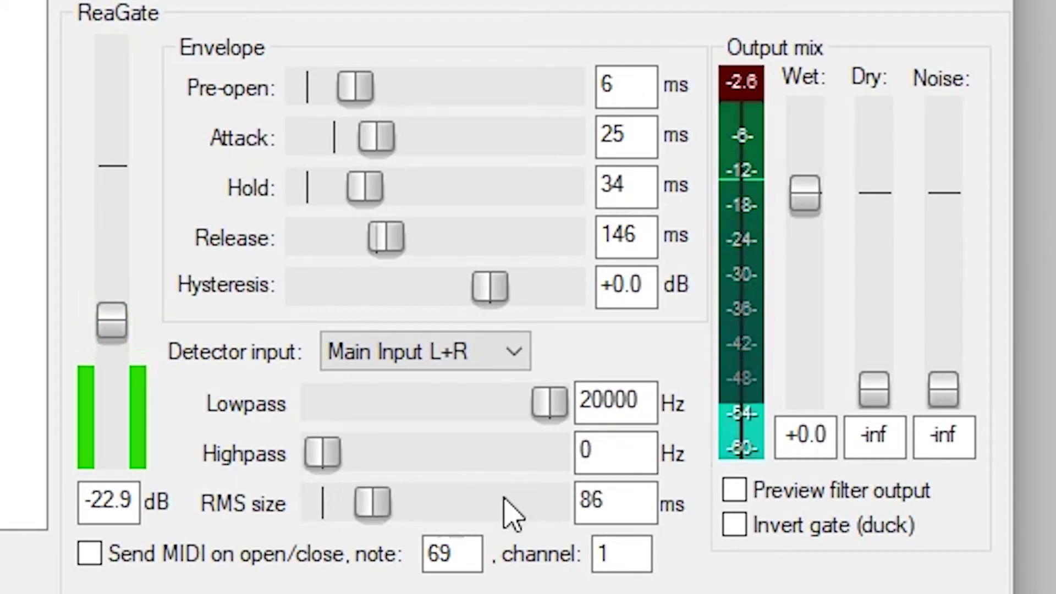
double_click(339, 513)
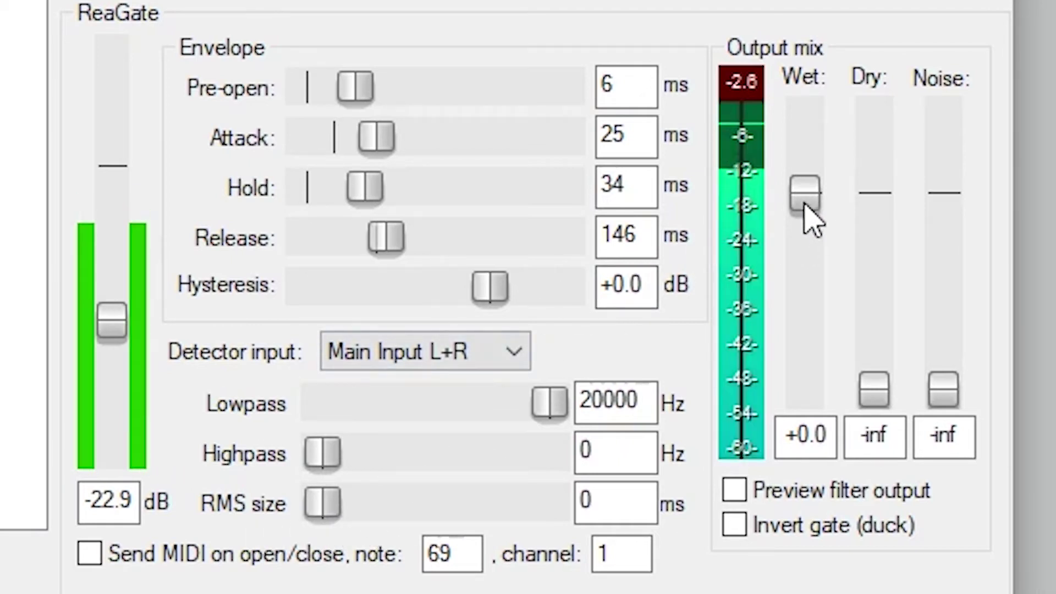
- Set ReaGate's dry mix to -28.3 dB, keep wet at +0.0, and enable invert gate (duck)
mouse_move(804, 194)
left_mouse_down()
mouse_move(807, 285)
mouse_move(804, 193)
left_mouse_up()
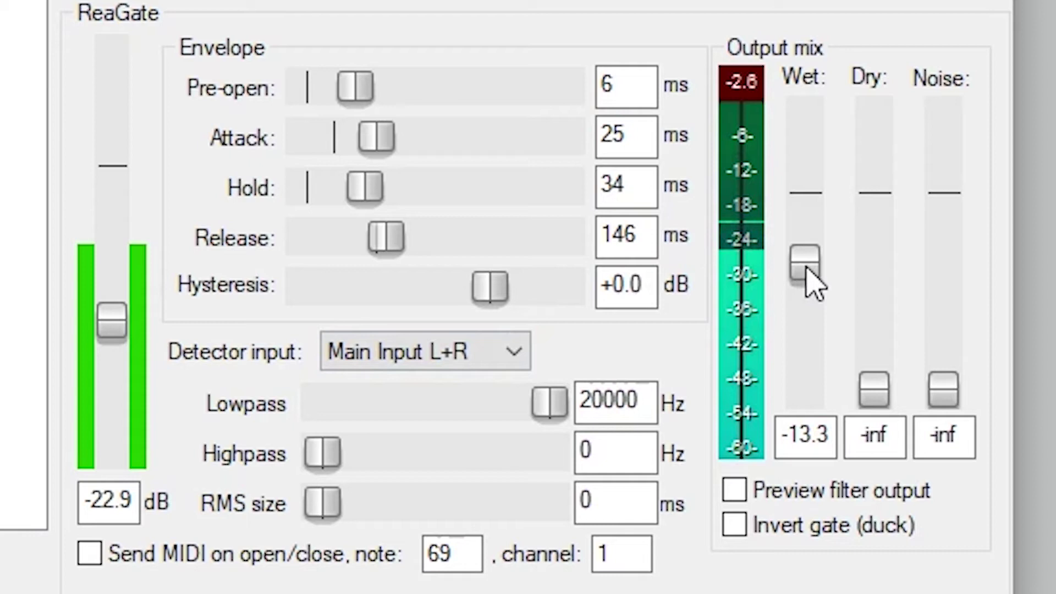
mouse_move(875, 388)
left_mouse_down()
mouse_move(893, 329)
mouse_move(873, 323)
left_mouse_up()
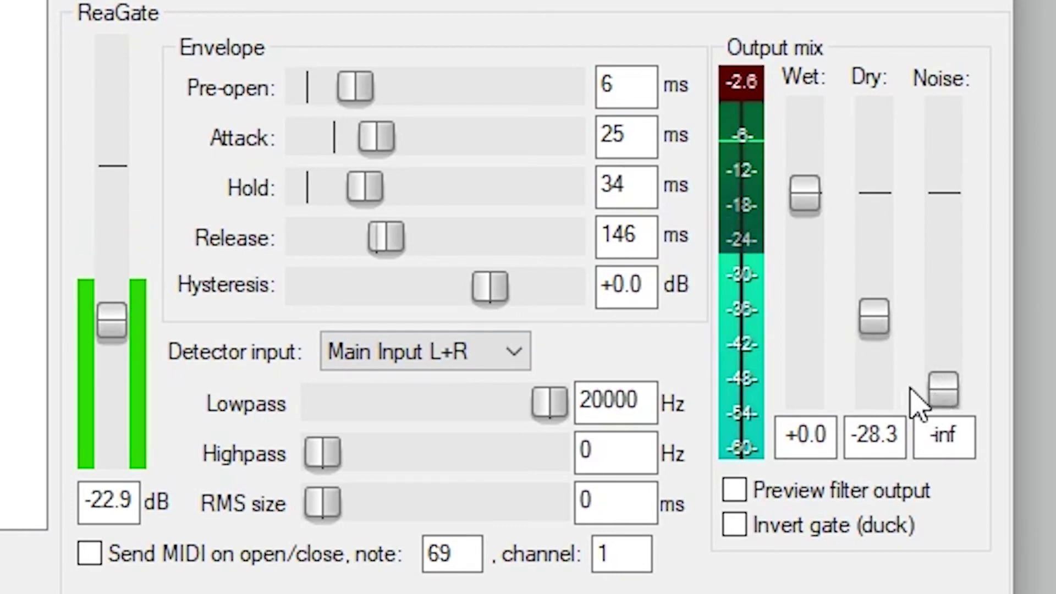
left_click(735, 525)
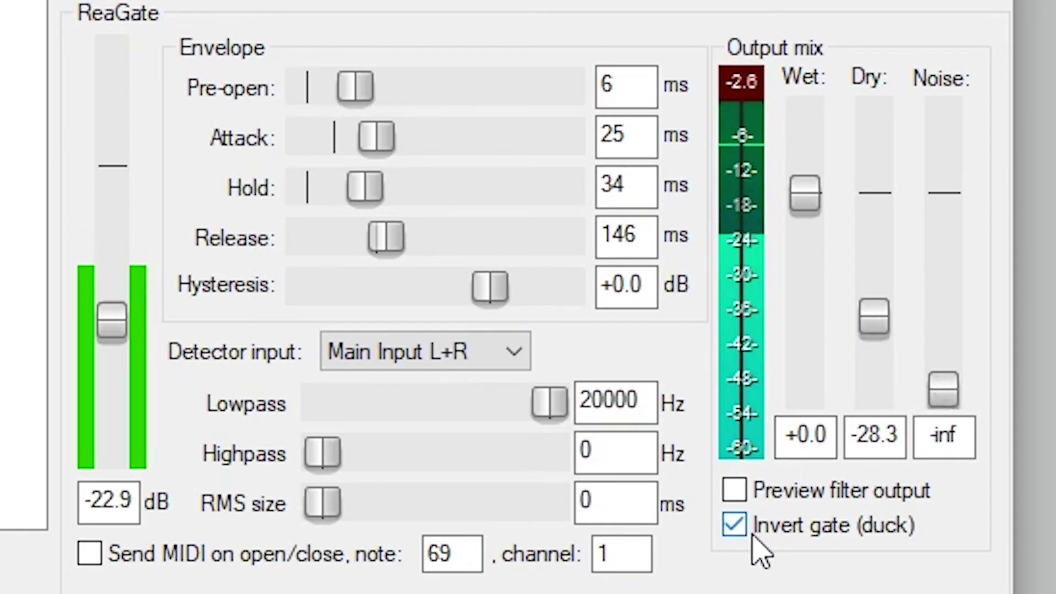